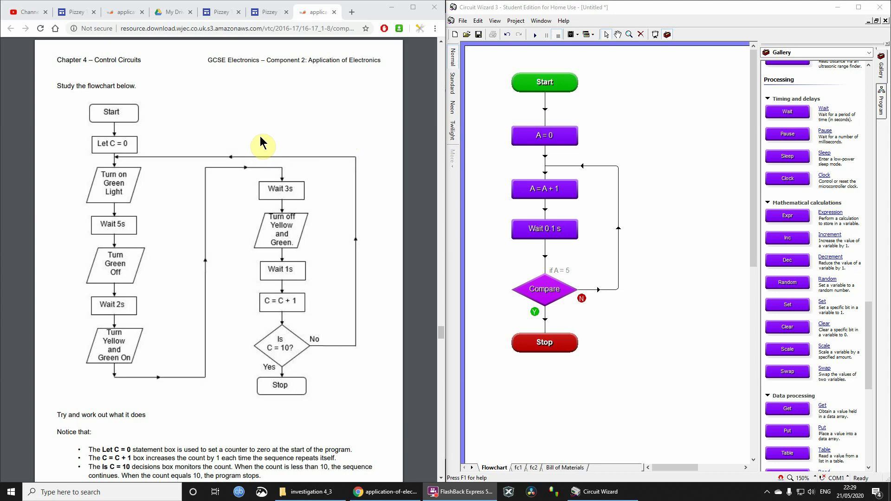
Add a demo Expr block to the right of A = 0 and open its properties.
mouse_move(107, 82)
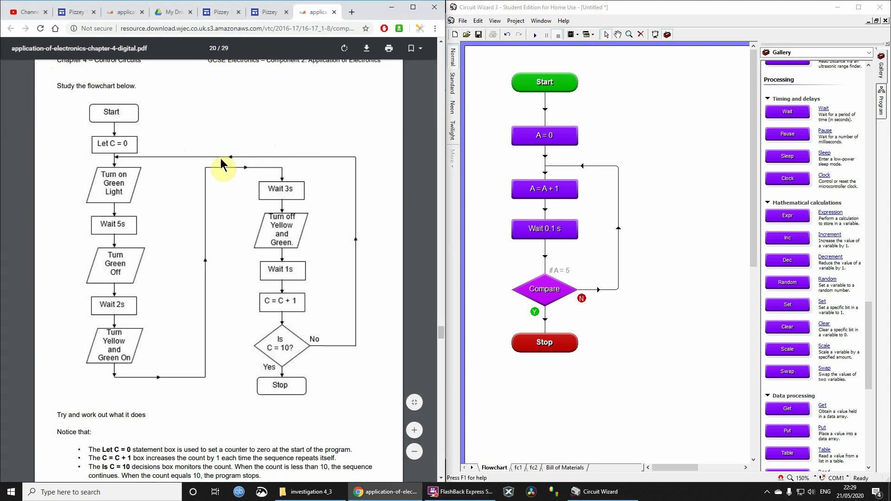
scroll(223, 158, "down", 3)
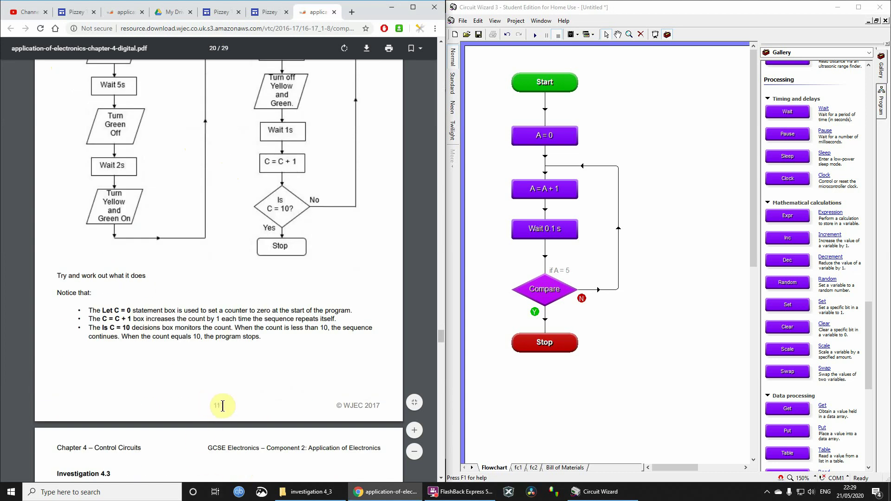
scroll(246, 281, "up", 3)
scroll(245, 279, "up", 2)
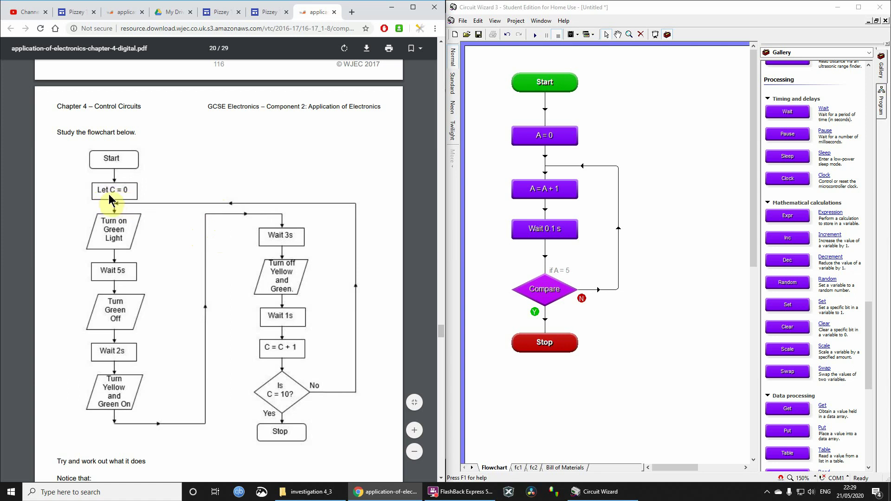
left_click(565, 136)
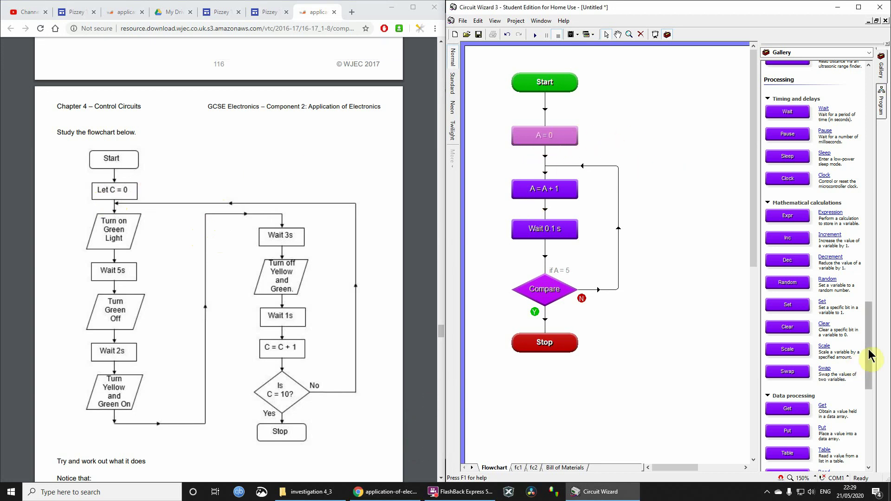
mouse_move(869, 358)
left_mouse_down()
mouse_move(869, 84)
mouse_move(871, 206)
mouse_move(886, 321)
mouse_move(878, 366)
left_mouse_up()
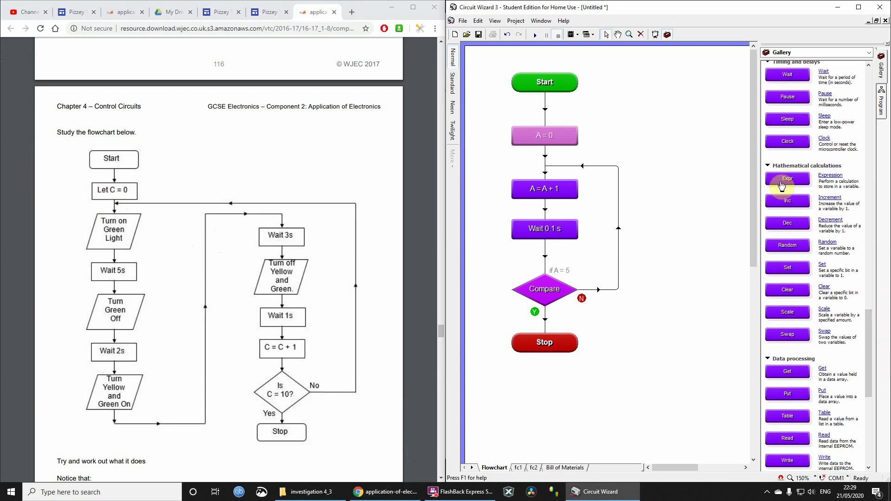
left_click_drag(792, 182, 678, 137)
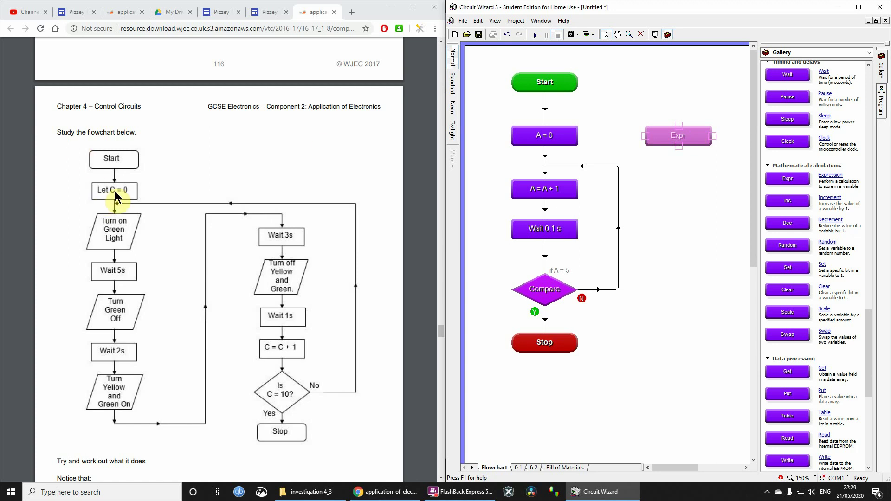
double_click(701, 132)
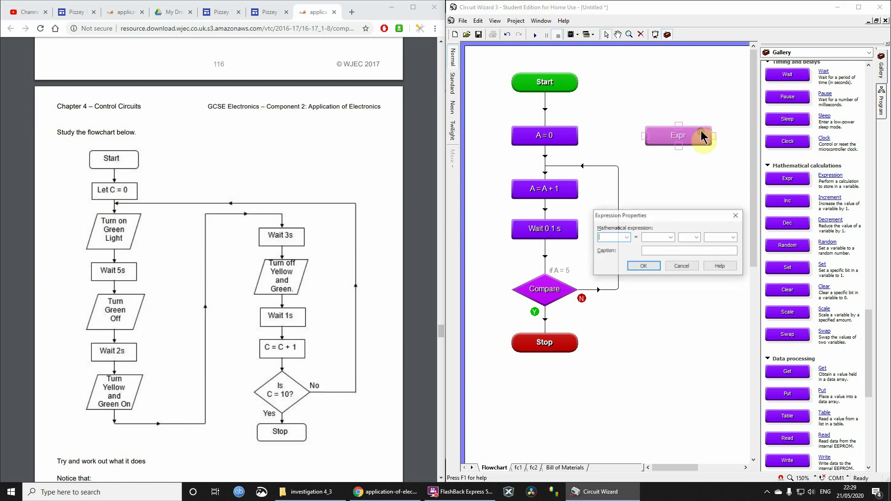
Set the demo block to D = 0, confirm it, then delete it.
left_click(627, 237)
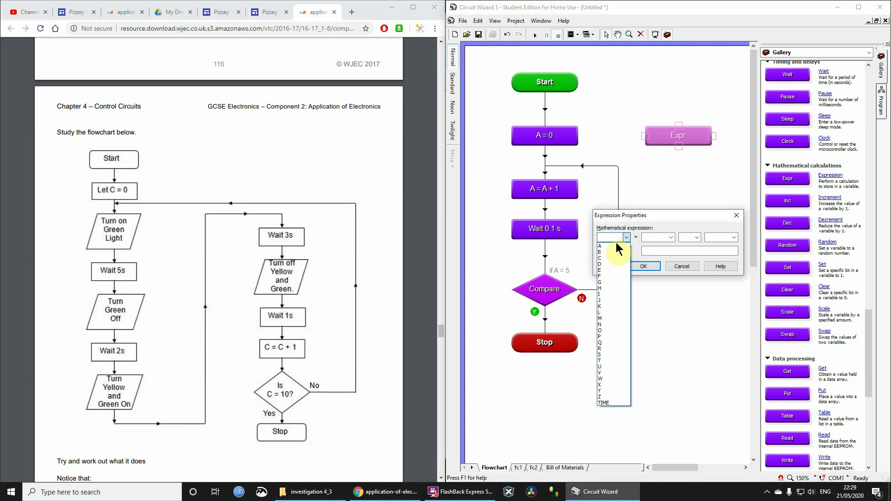
left_click(604, 259)
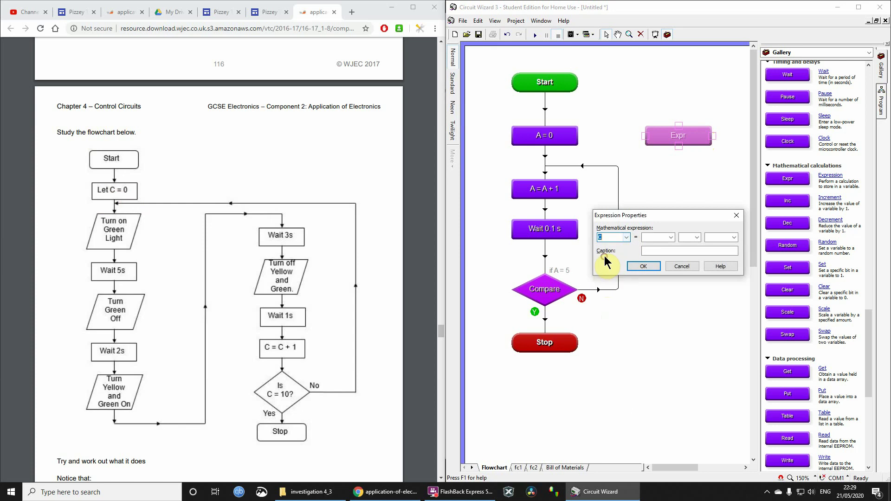
type("D")
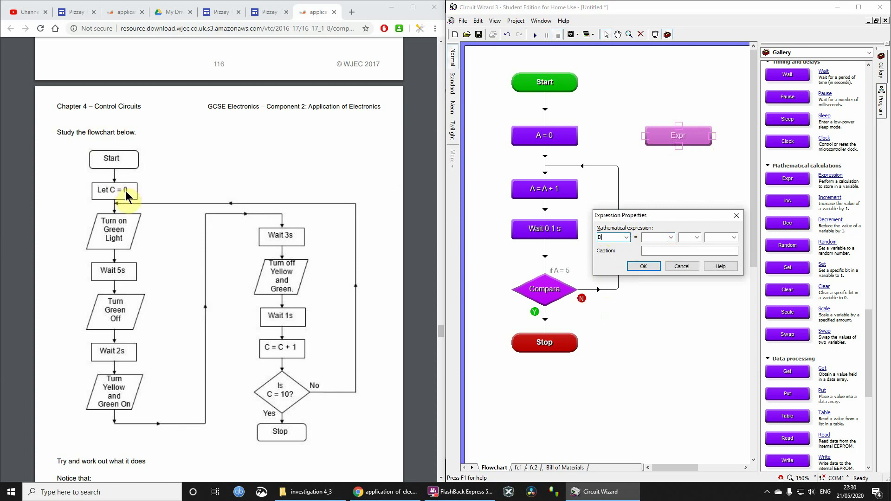
left_click(656, 237)
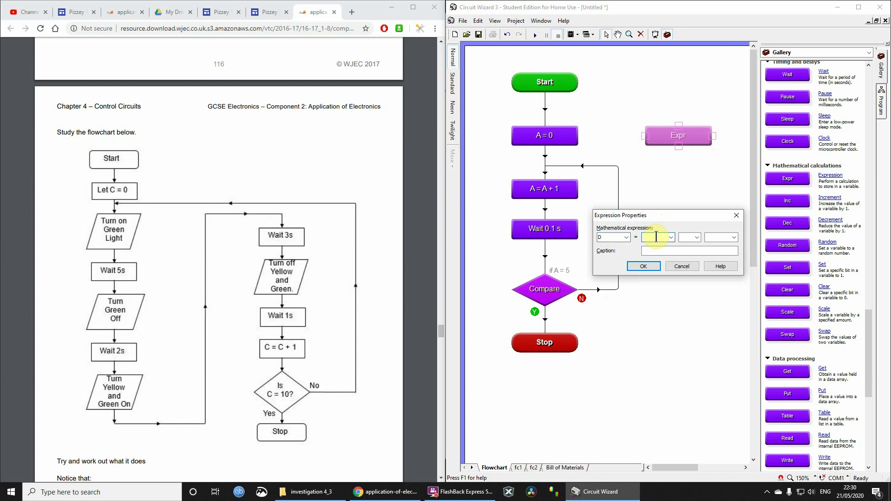
left_click(671, 237)
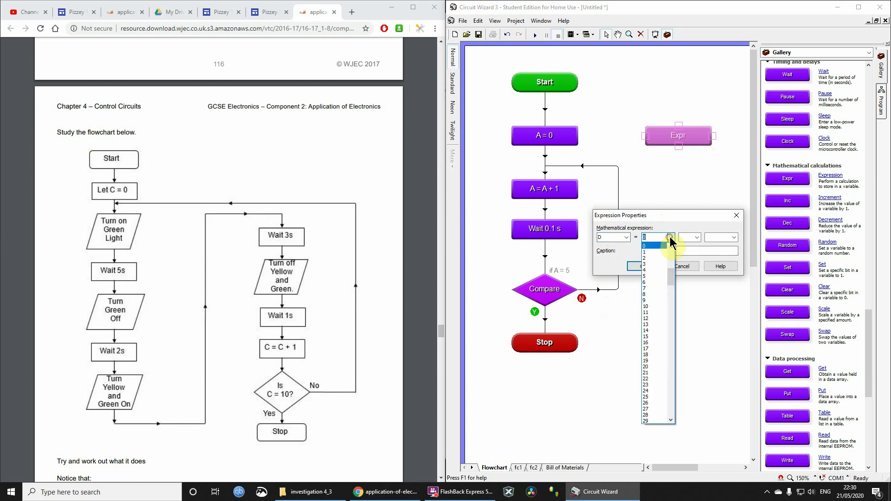
left_click(670, 238)
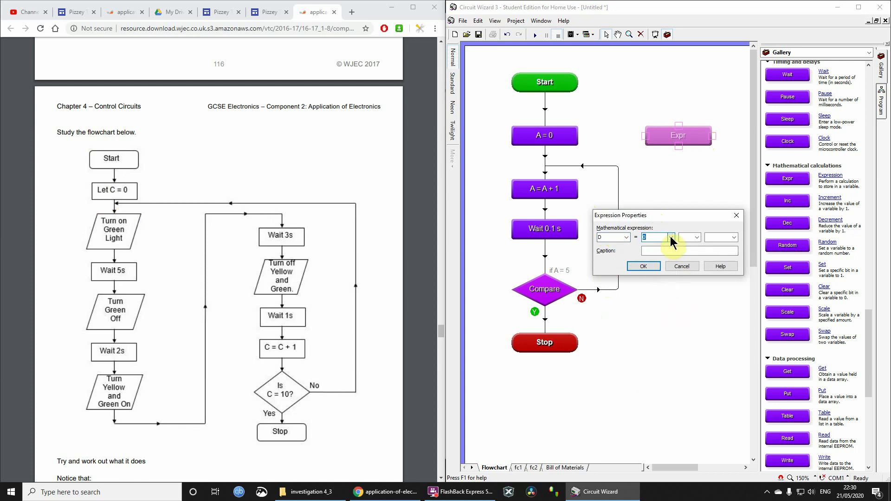
left_click(644, 266)
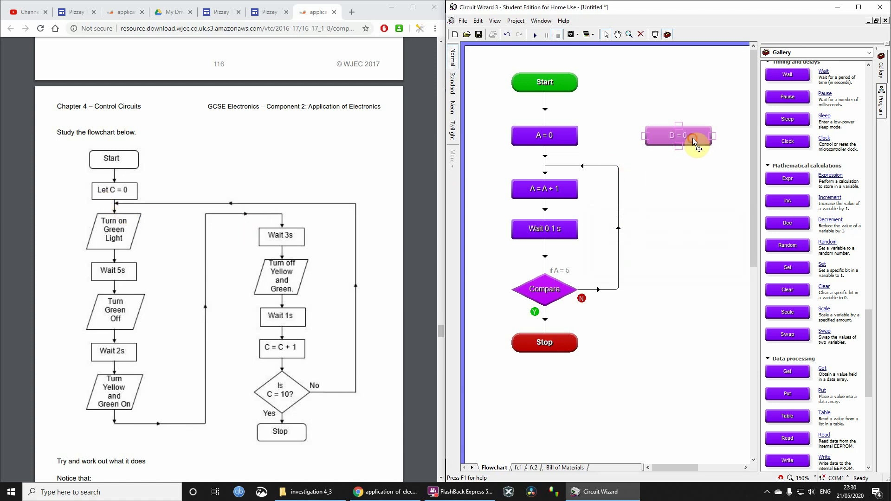
key("Delete")
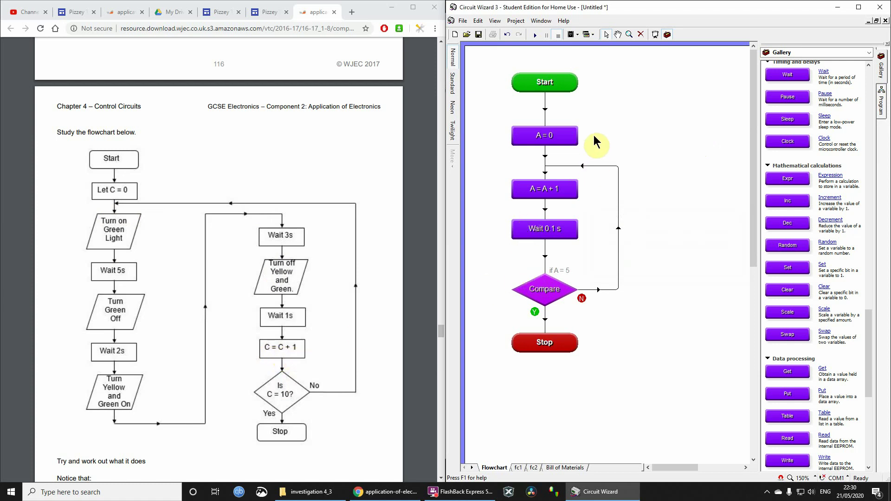
Place a new Expr block right of A = A + 1 and set it to C = C + 1.
left_click_drag(805, 177, 684, 189)
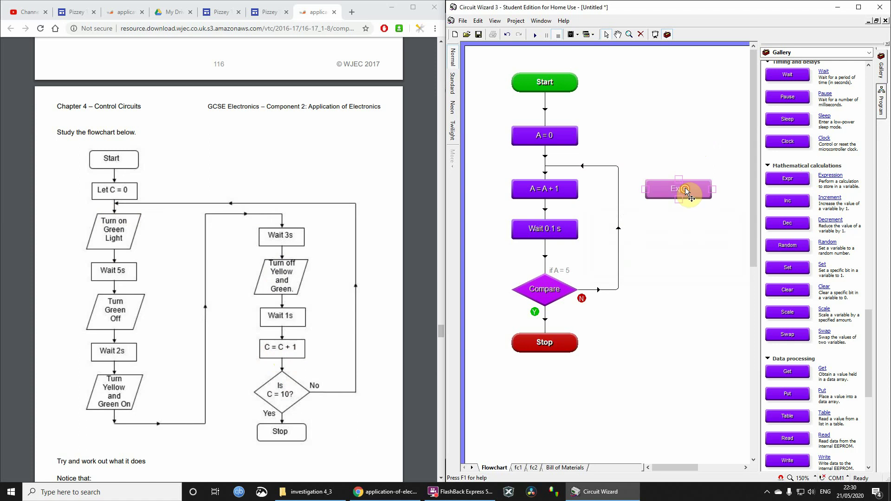
double_click(685, 189)
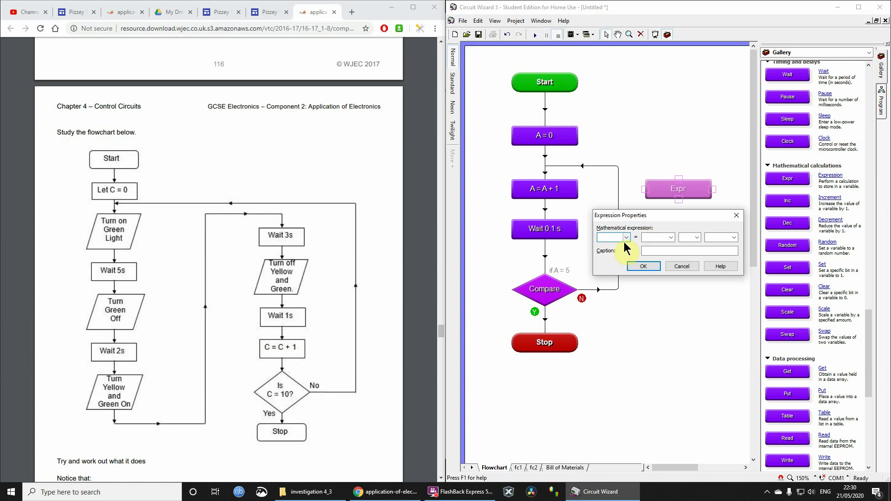
type("C")
left_click(657, 238)
type("C")
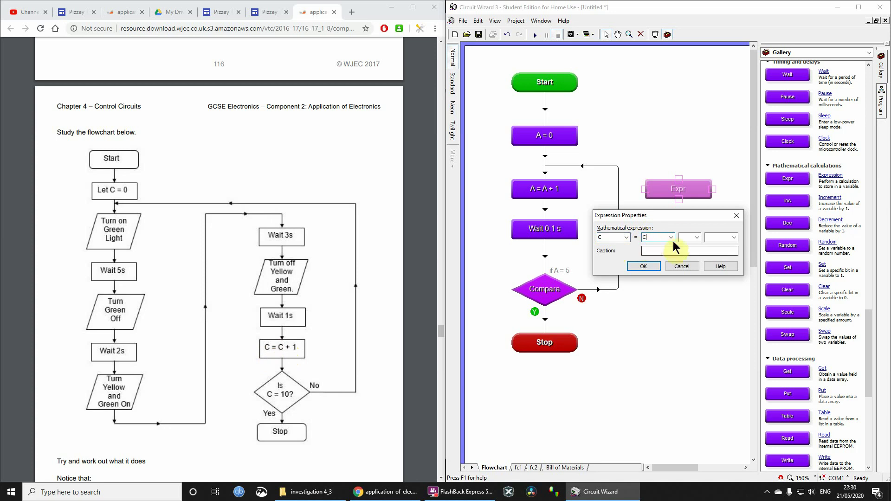
left_click(697, 237)
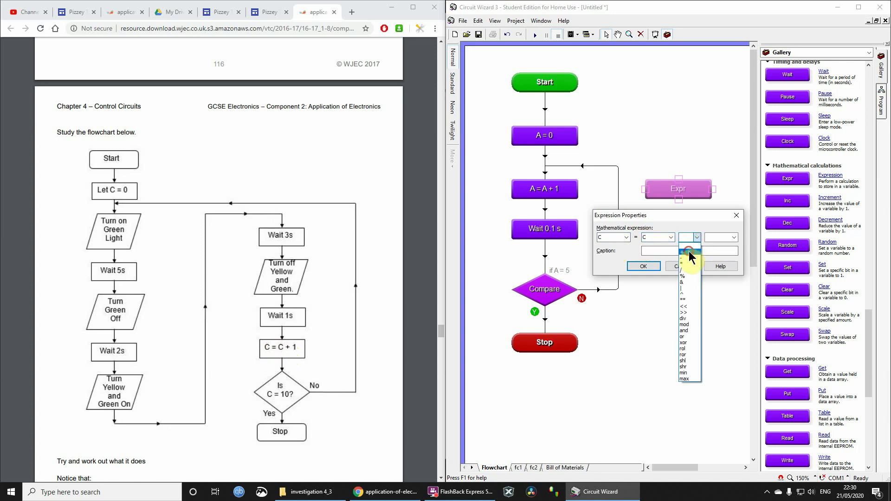
left_click(689, 251)
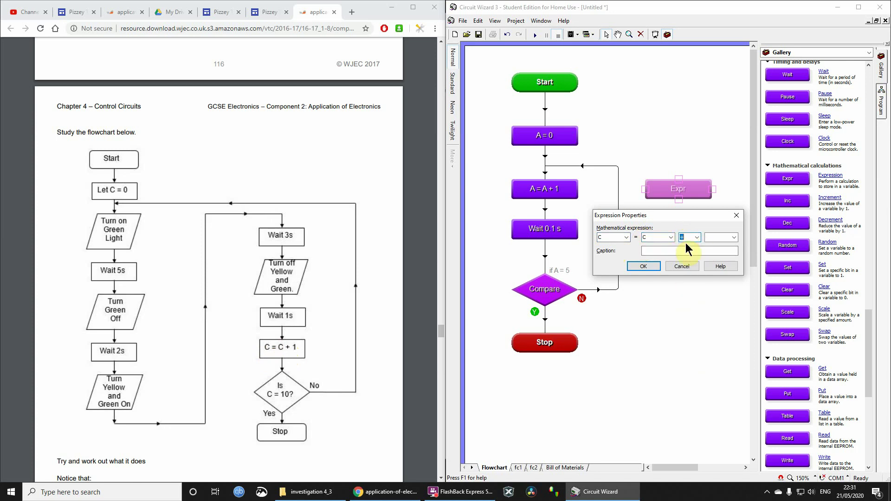
left_click(719, 236)
type("1")
left_click(643, 266)
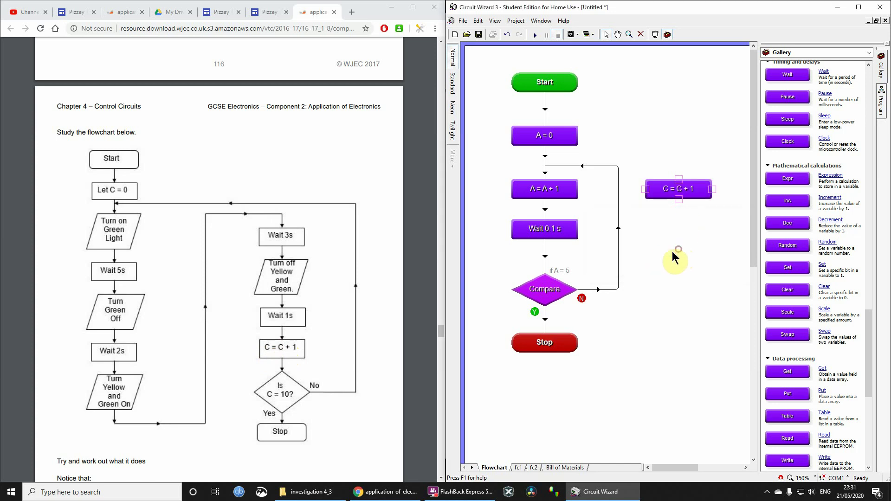
Add an Inc block to the flowchart set to increment variable C.
left_click(696, 194)
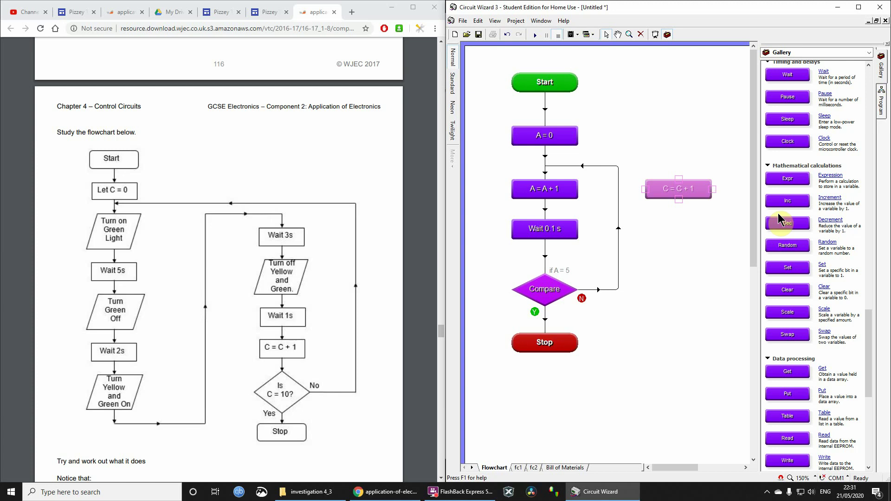
left_click_drag(794, 203, 691, 253)
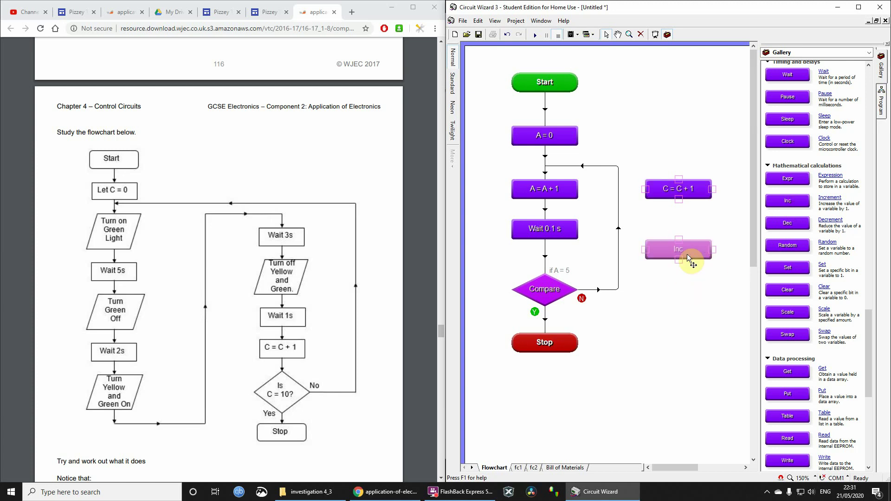
double_click(686, 253)
left_click(656, 235)
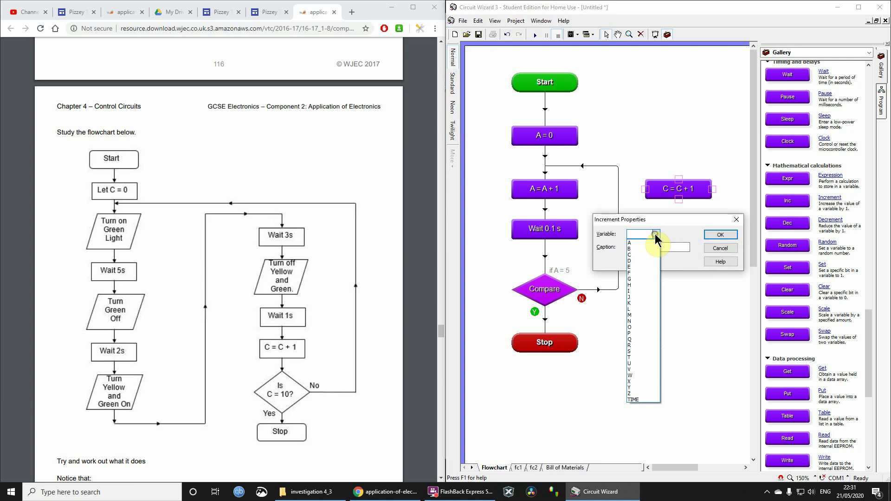
left_click(635, 255)
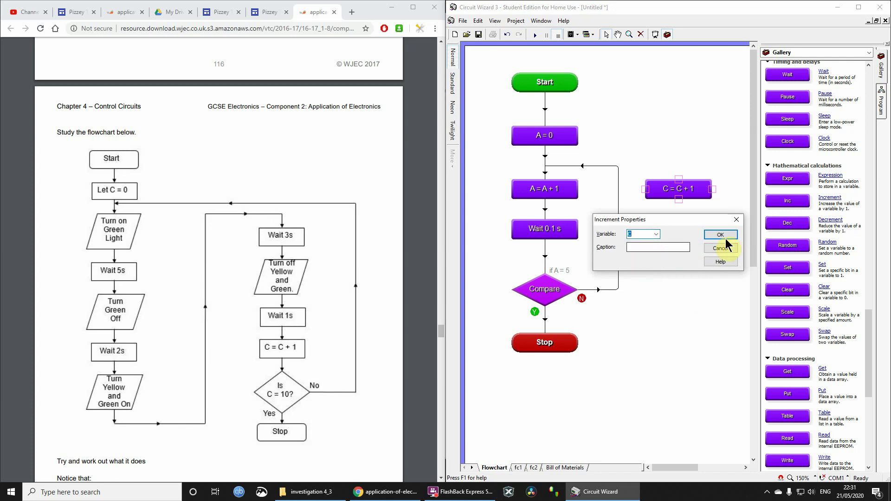
left_click(727, 238)
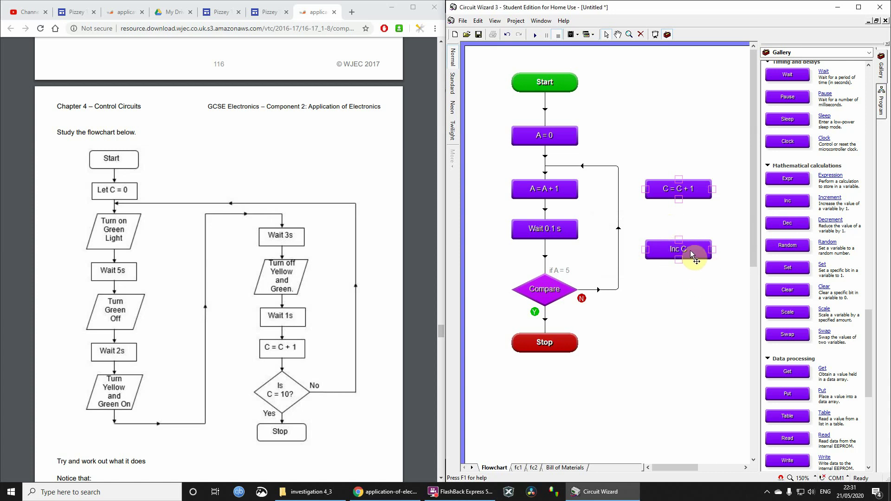
Delete the Inc C and C = C + 1 demo blocks.
left_click(690, 249)
key("Delete")
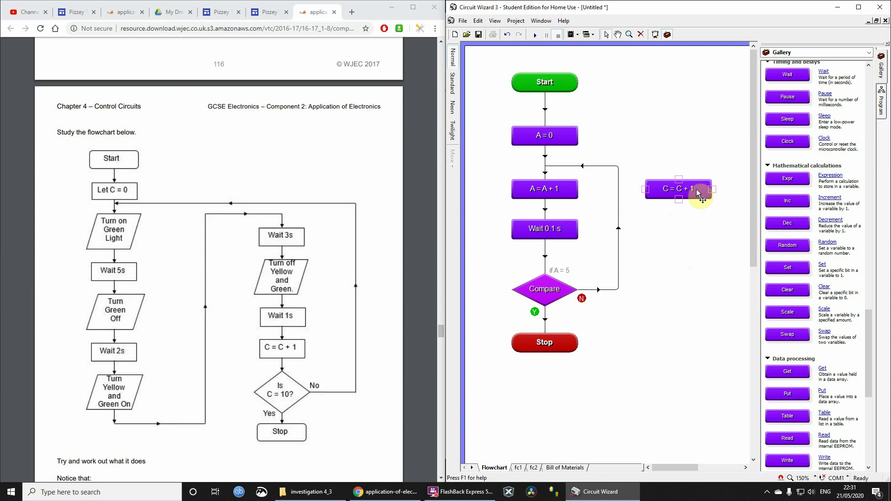
left_click(696, 189)
key("Delete")
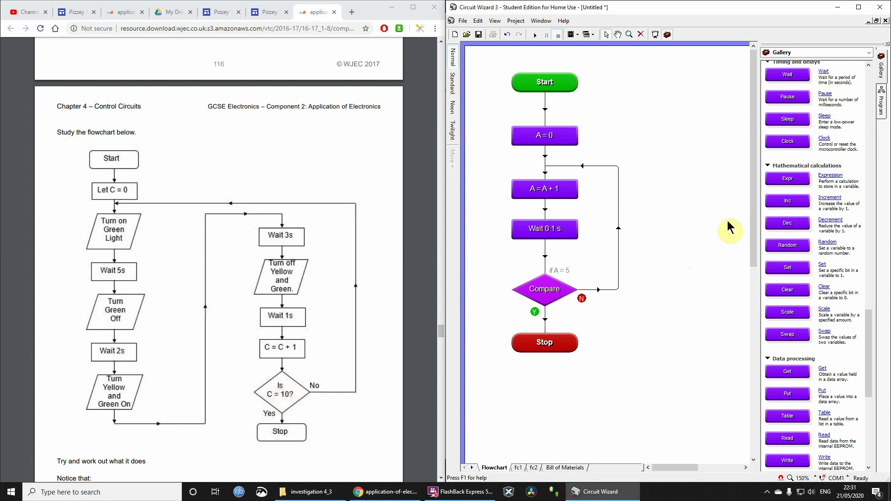
left_click_drag(869, 361, 889, 125)
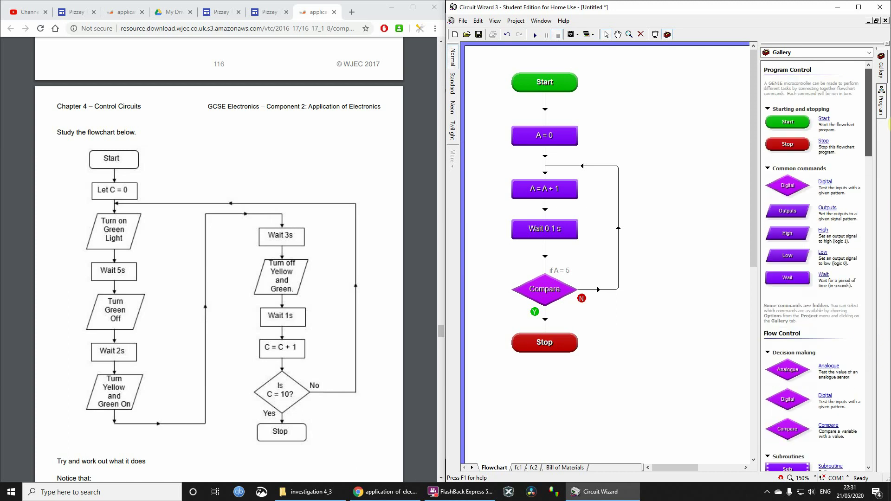
scroll(836, 241, "down", 2)
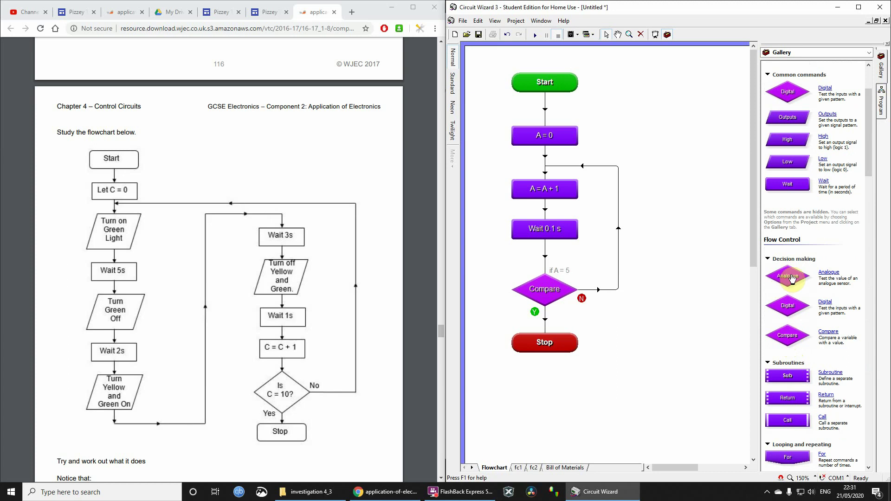
left_click_drag(793, 309, 688, 175)
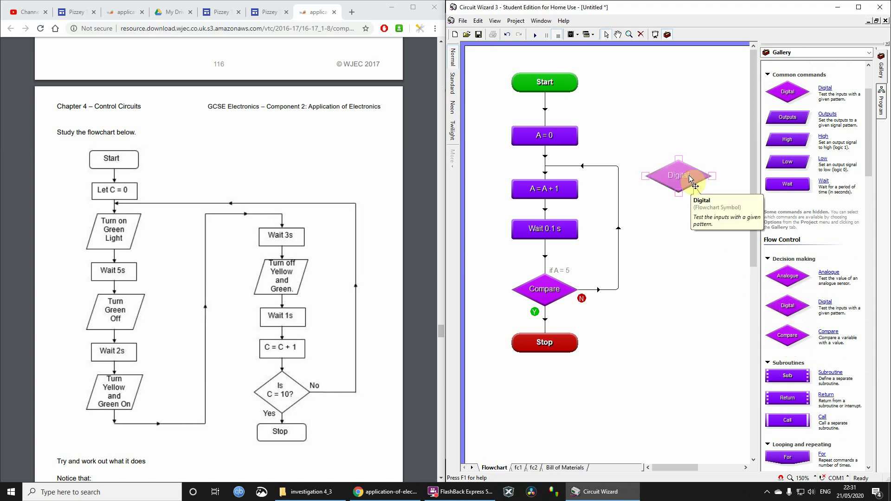
double_click(689, 174)
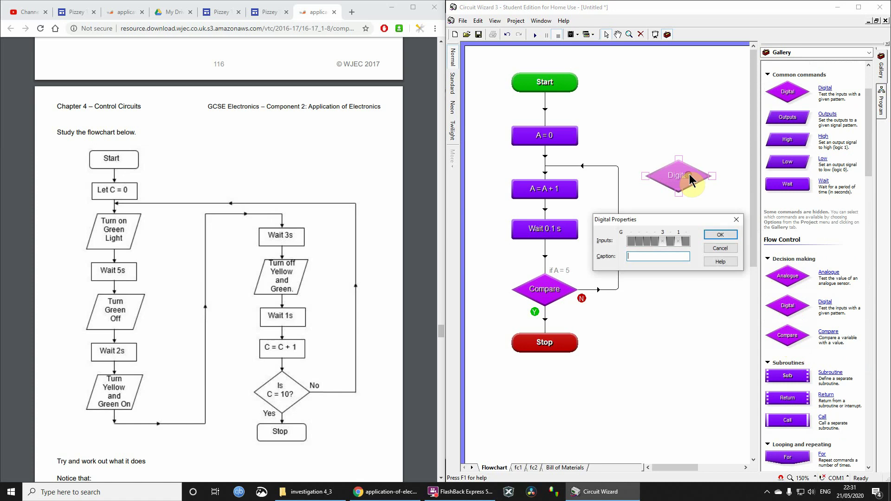
left_click(719, 235)
key("Delete")
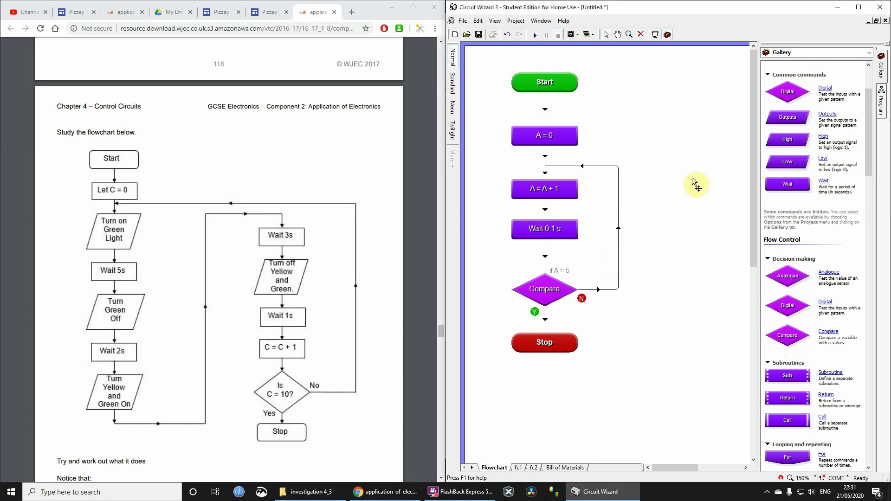
left_click_drag(788, 335, 694, 197)
double_click(708, 194)
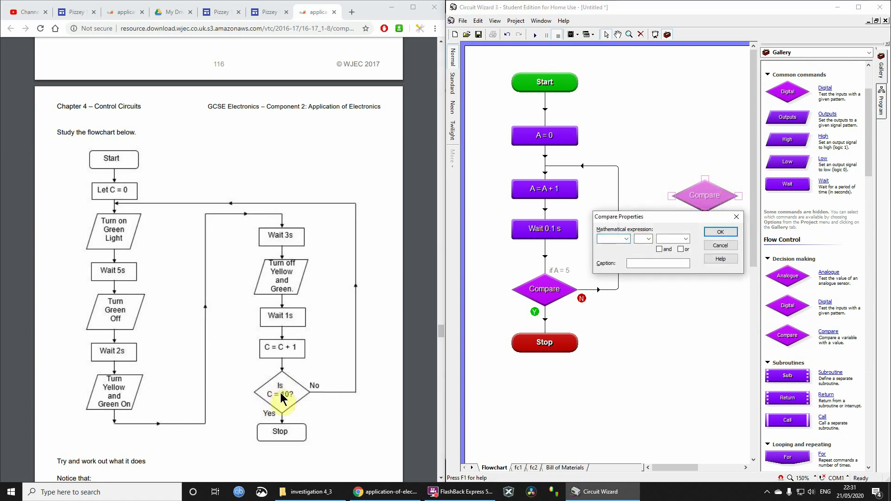
left_click(626, 239)
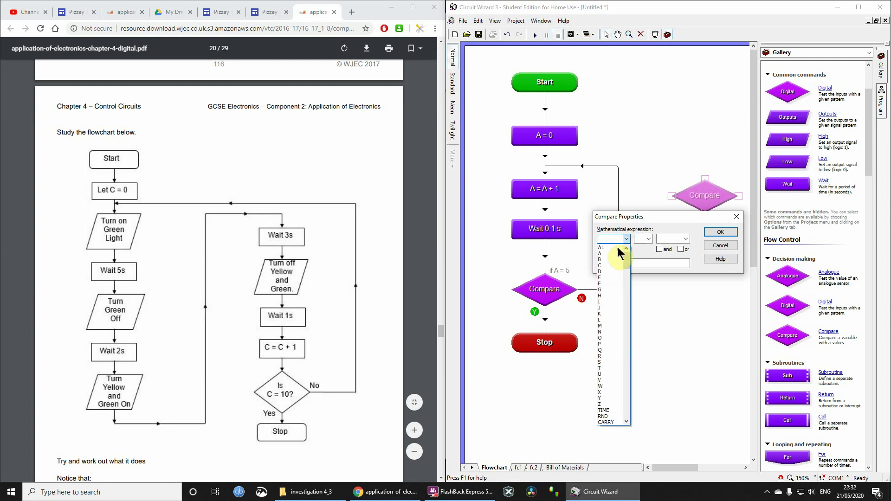
left_click(610, 265)
left_click(651, 239)
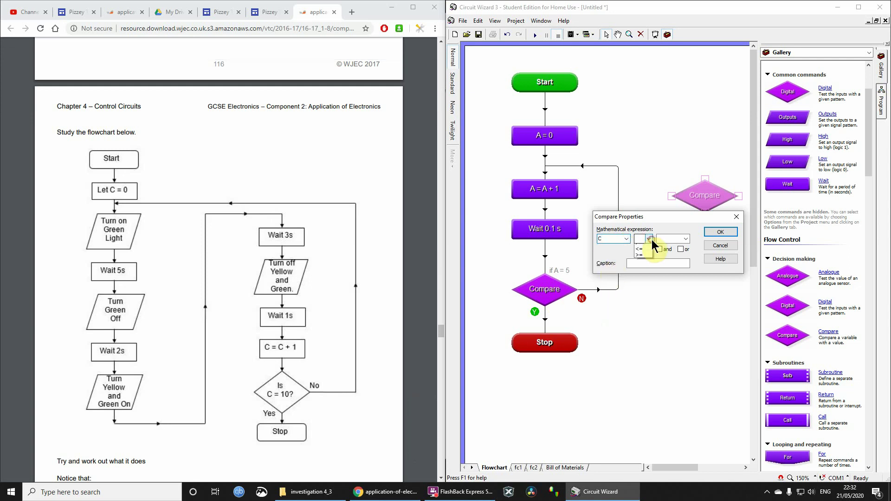
left_click(642, 245)
left_click(649, 239)
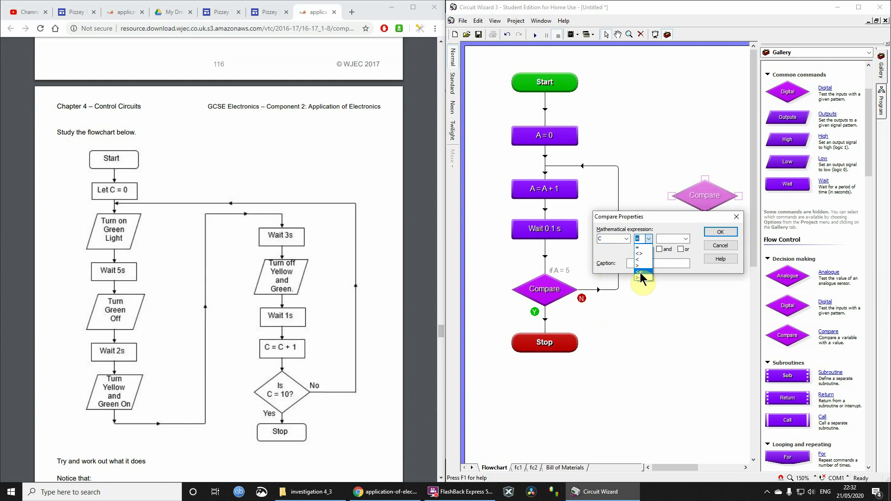
left_click(679, 240)
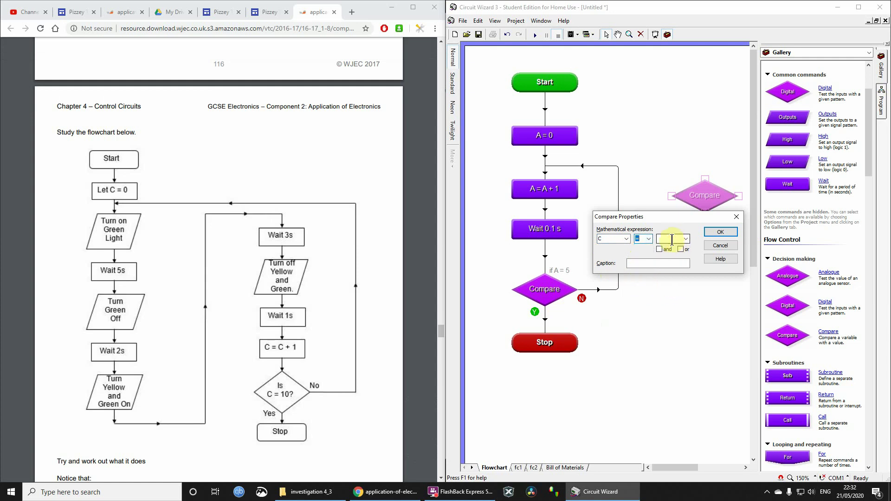
left_click(673, 239)
type("10")
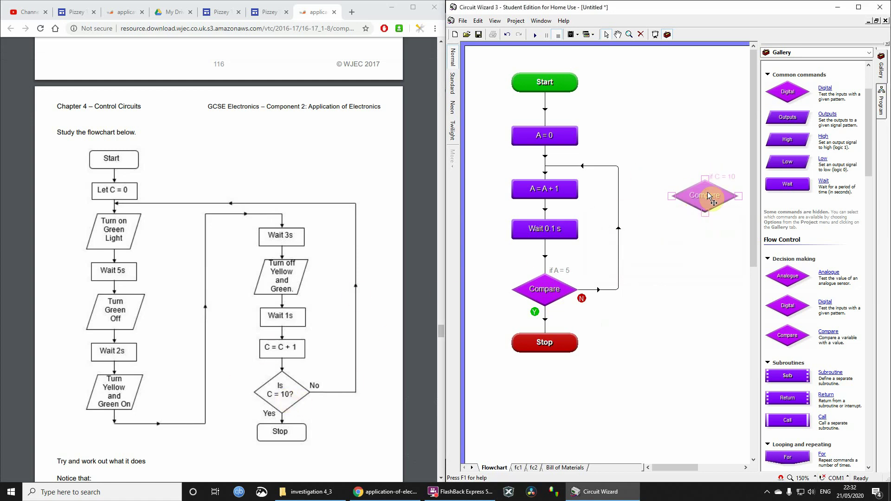
key("Delete")
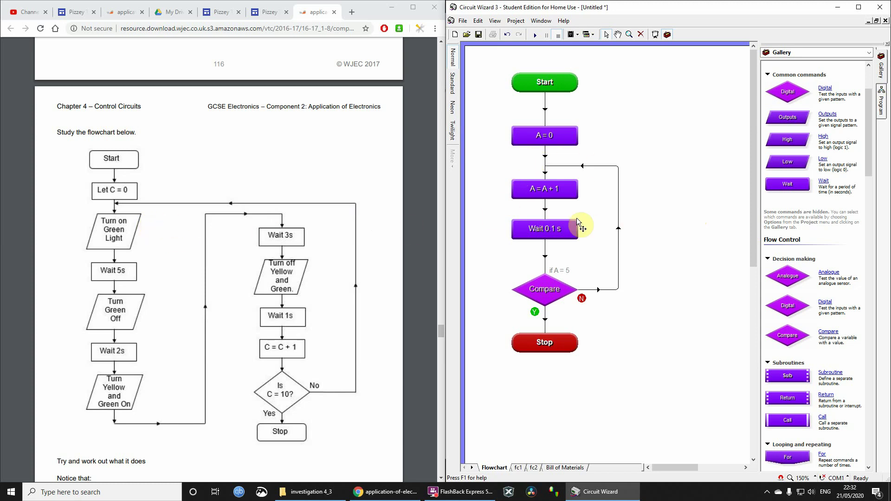
Simulate the counter flowchart with the program variables shown, rerunning so A counts to 005.
left_click(535, 33)
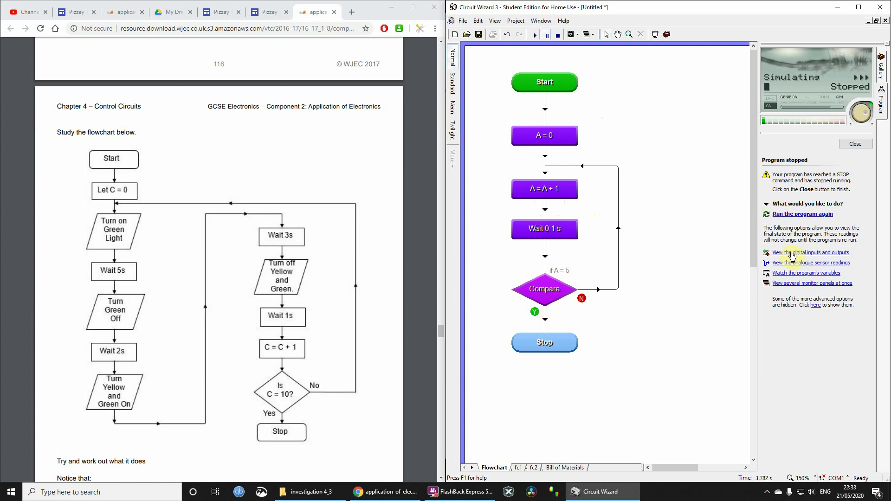
left_click(813, 274)
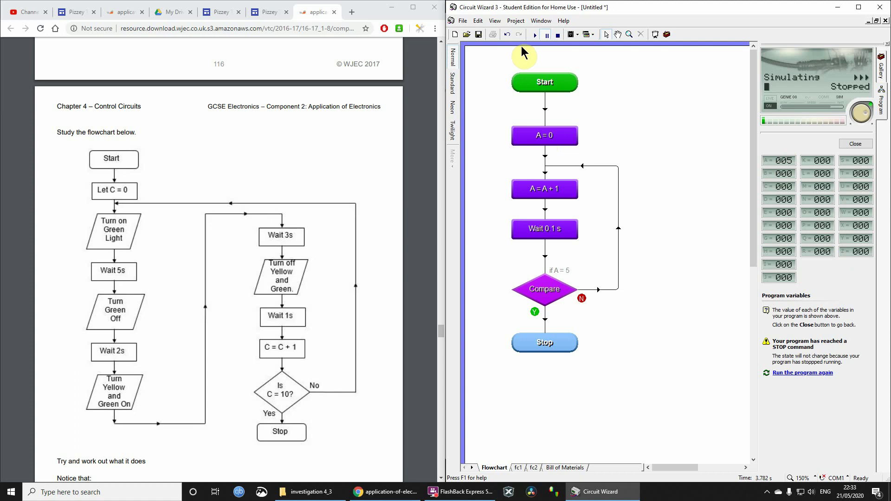
left_click(532, 34)
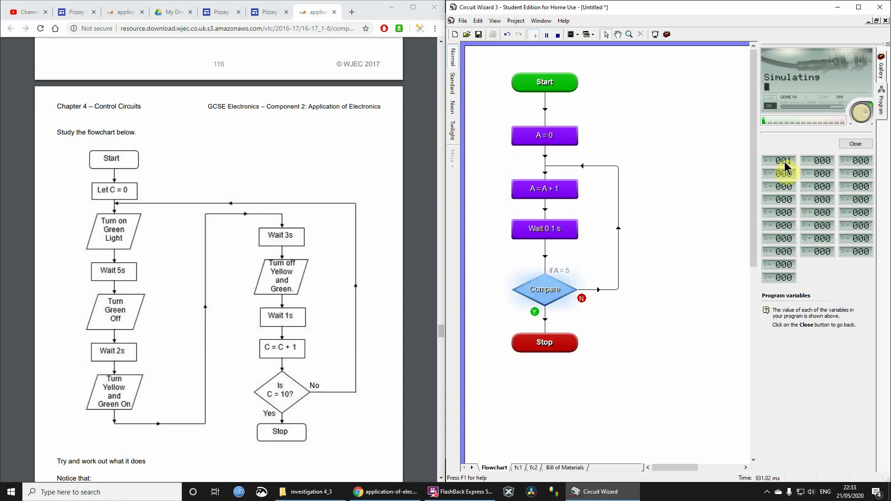